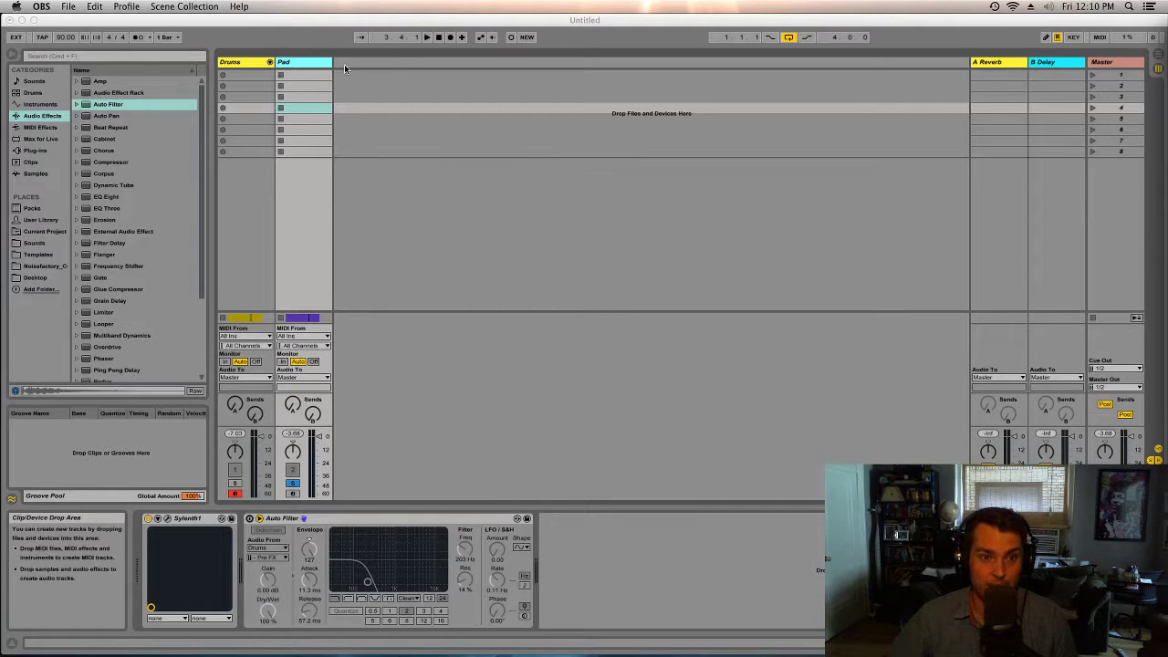
# - Switch to the Arrangement View and return the playhead to the start of the song
pyautogui.click(415, 85)
pyautogui.press('Tab')
pyautogui.click(438, 37)
pyautogui.click(438, 37)
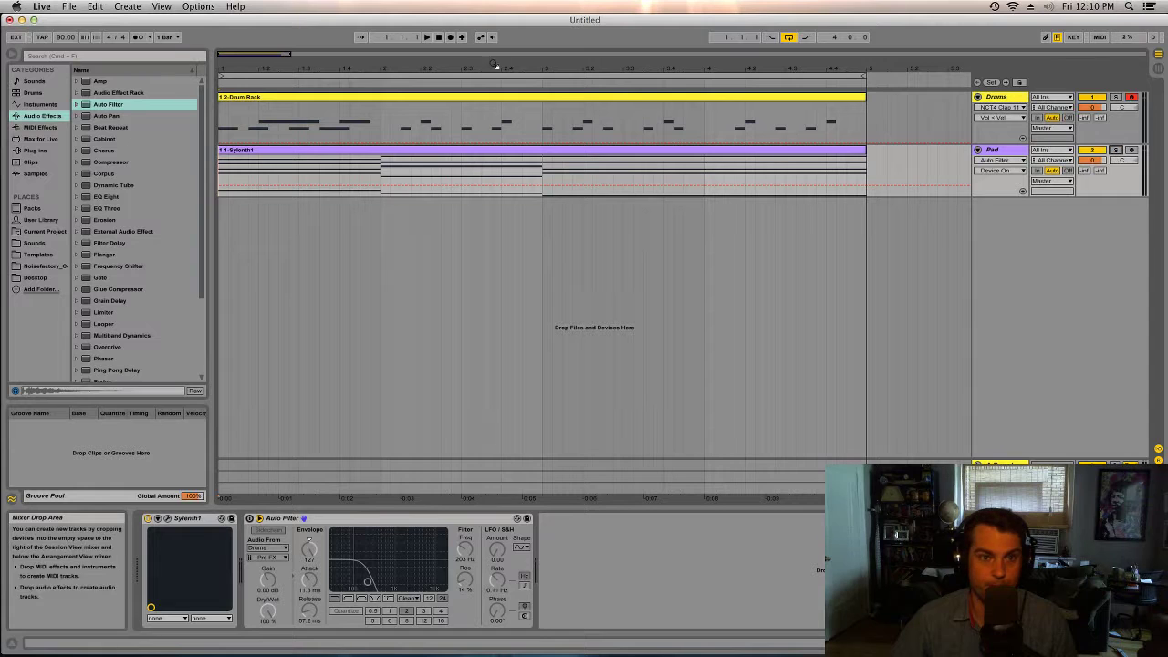
# - Solo the Pad track, play it back to hear it alone, and unsolo it
pyautogui.click(1115, 151)
pyautogui.click(1114, 151)
pyautogui.press('space')
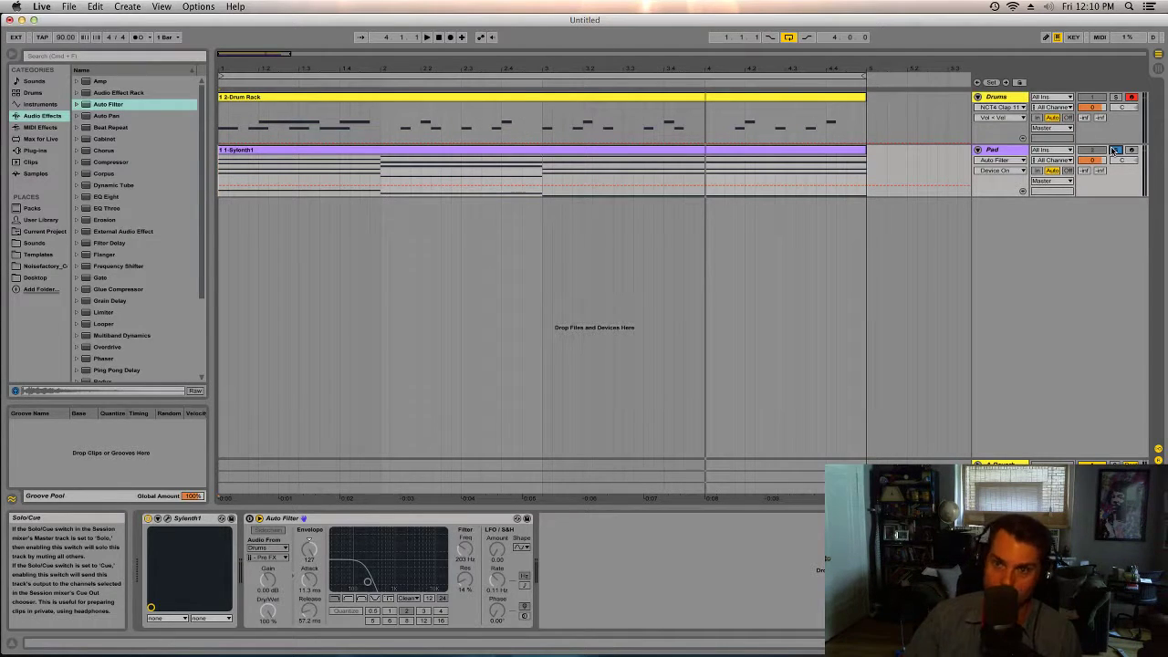
pyautogui.click(425, 150)
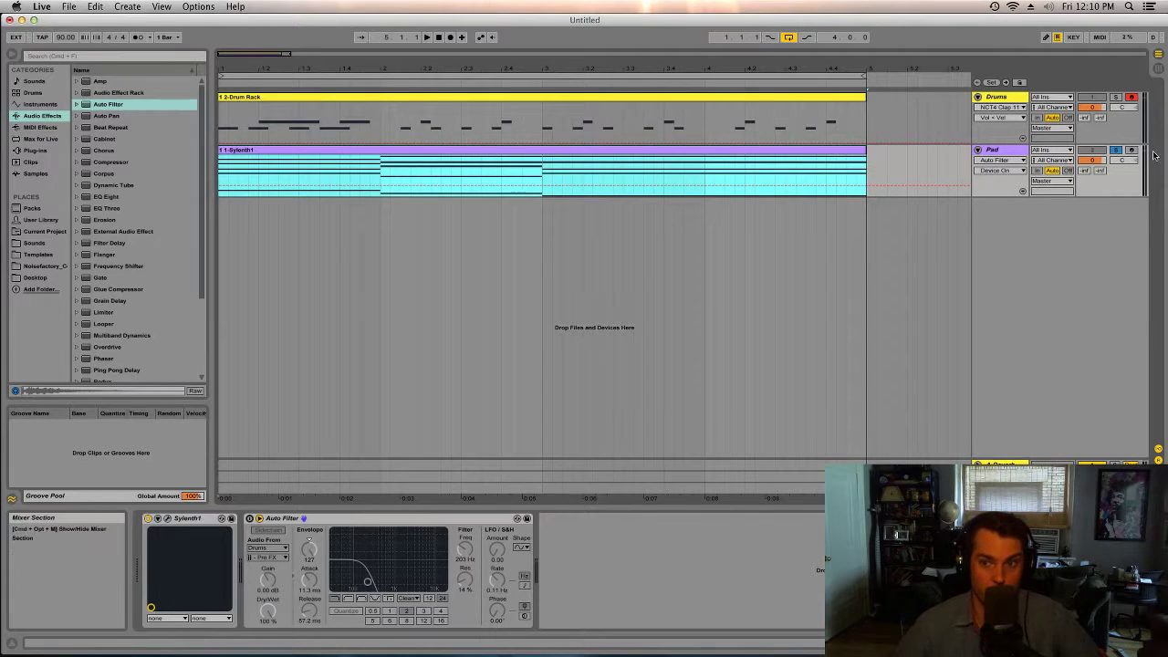
pyautogui.click(1115, 151)
# - Compare the devices on the Drums and Pad tracks and activate the Auto Filter on the Pad track
pyautogui.click(1004, 153)
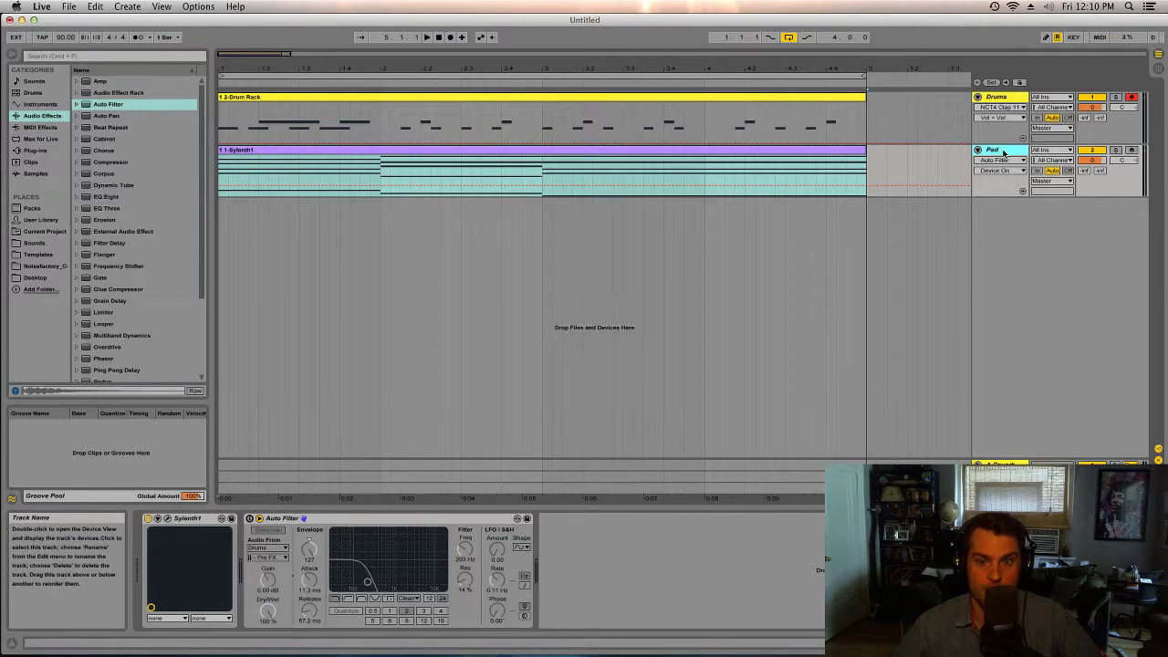
pyautogui.click(995, 96)
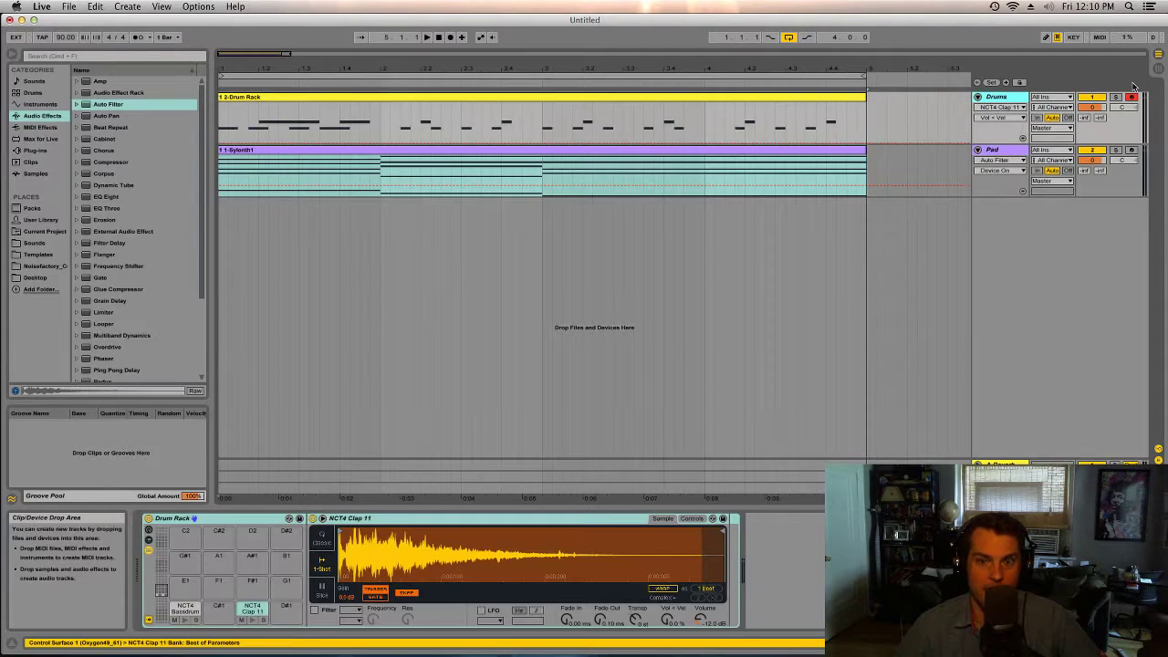
pyautogui.click(992, 150)
pyautogui.click(306, 518)
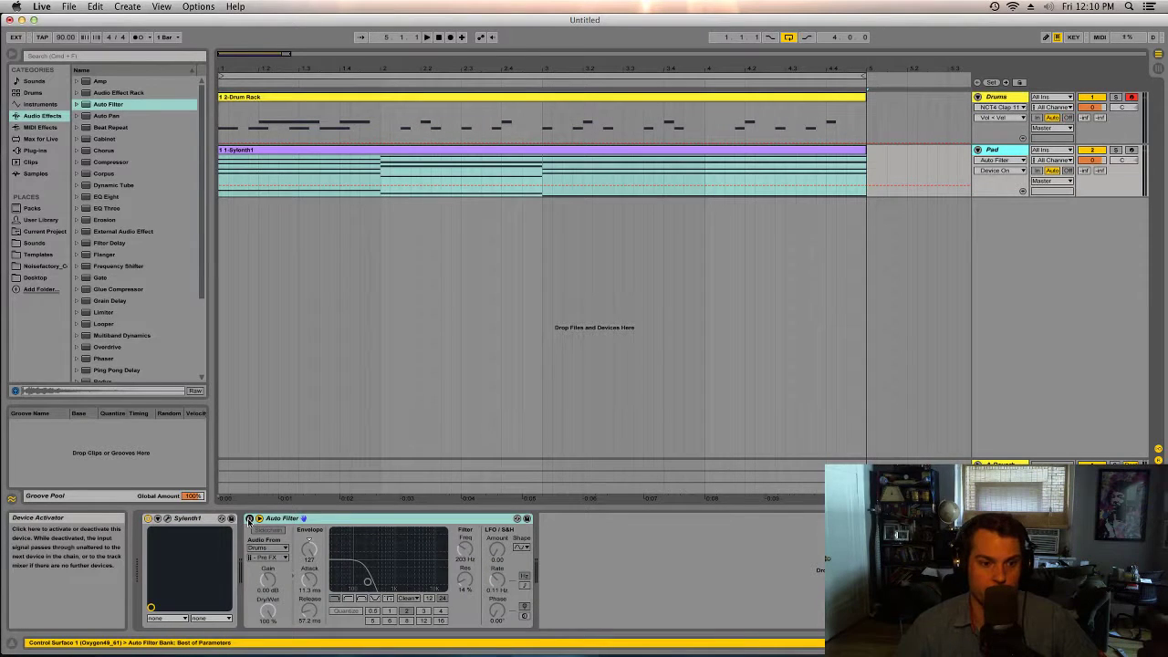
pyautogui.click(248, 519)
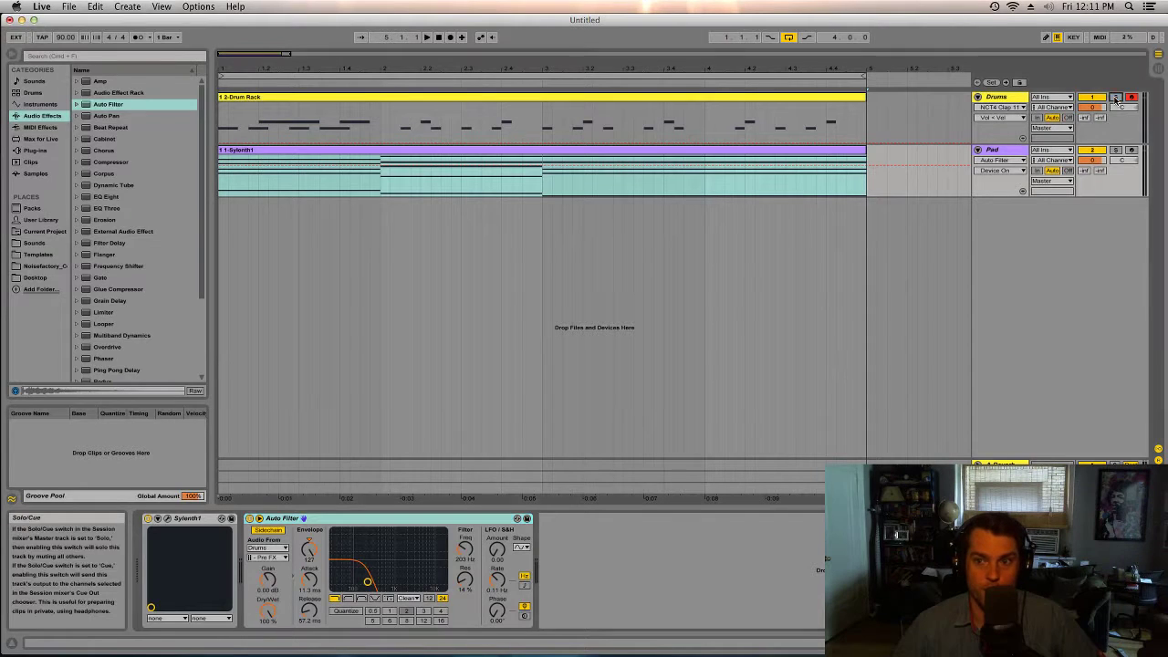
# - Select the four-bar loop region and listen to it with only the Drums track soloed
pyautogui.click(248, 78)
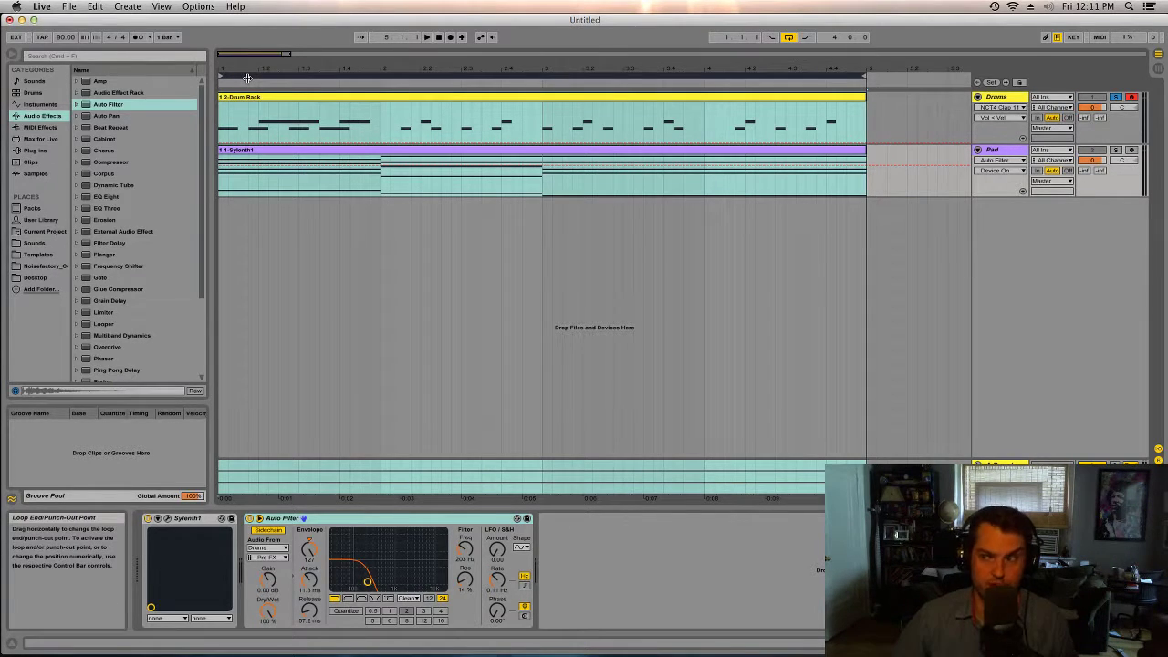
pyautogui.press('space')
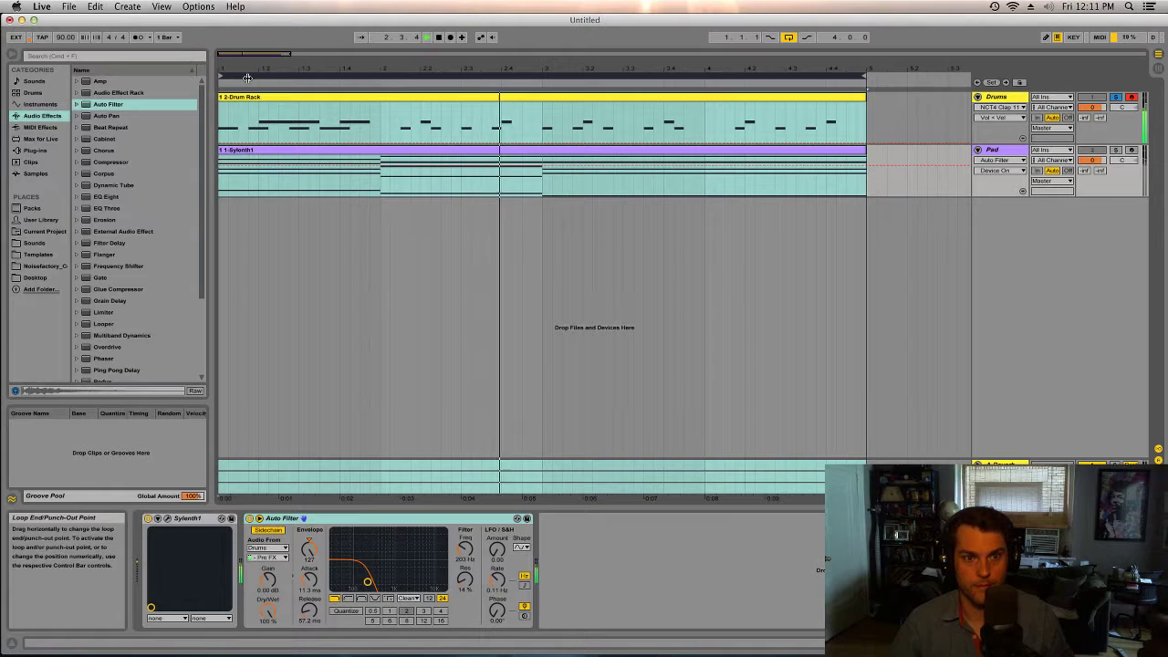
pyautogui.press('space')
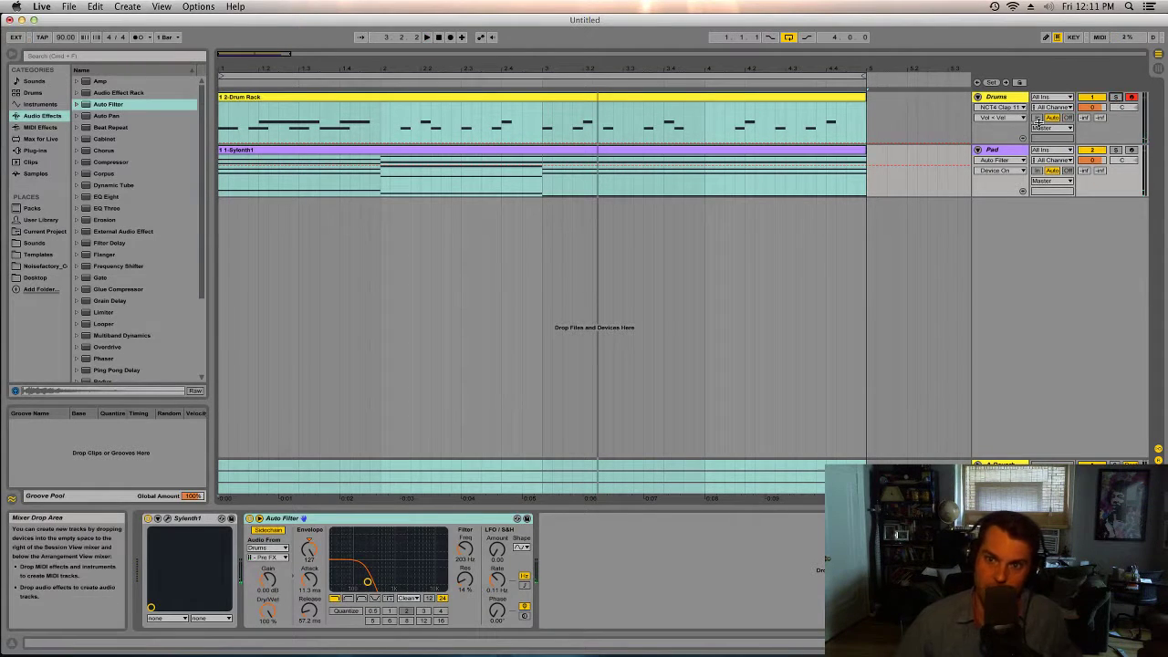
# - Review the Pad track's Auto Filter controls and raise its filter cutoff frequency to 264 Hz
pyautogui.click(1003, 149)
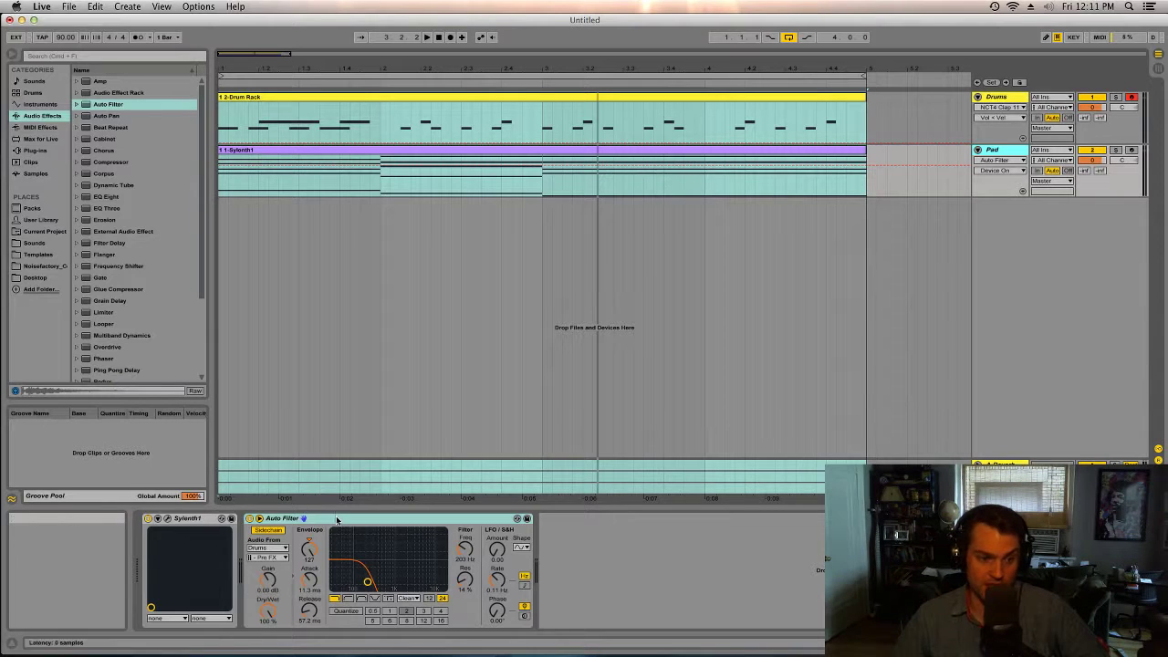
pyautogui.click(401, 534)
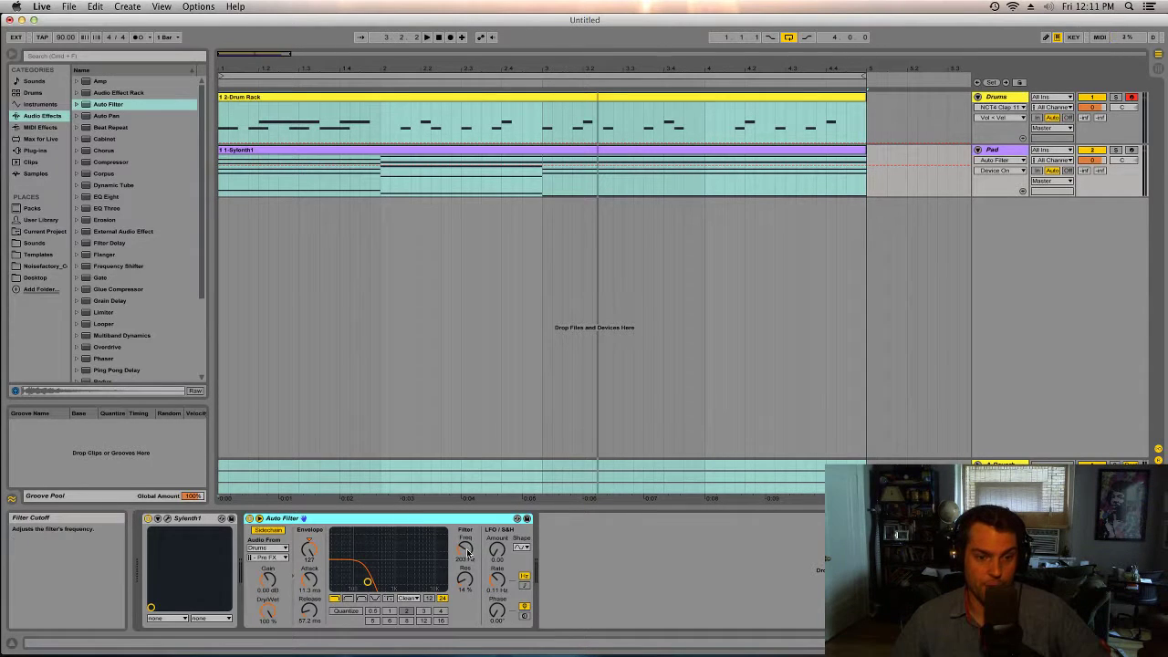
pyautogui.click(310, 553)
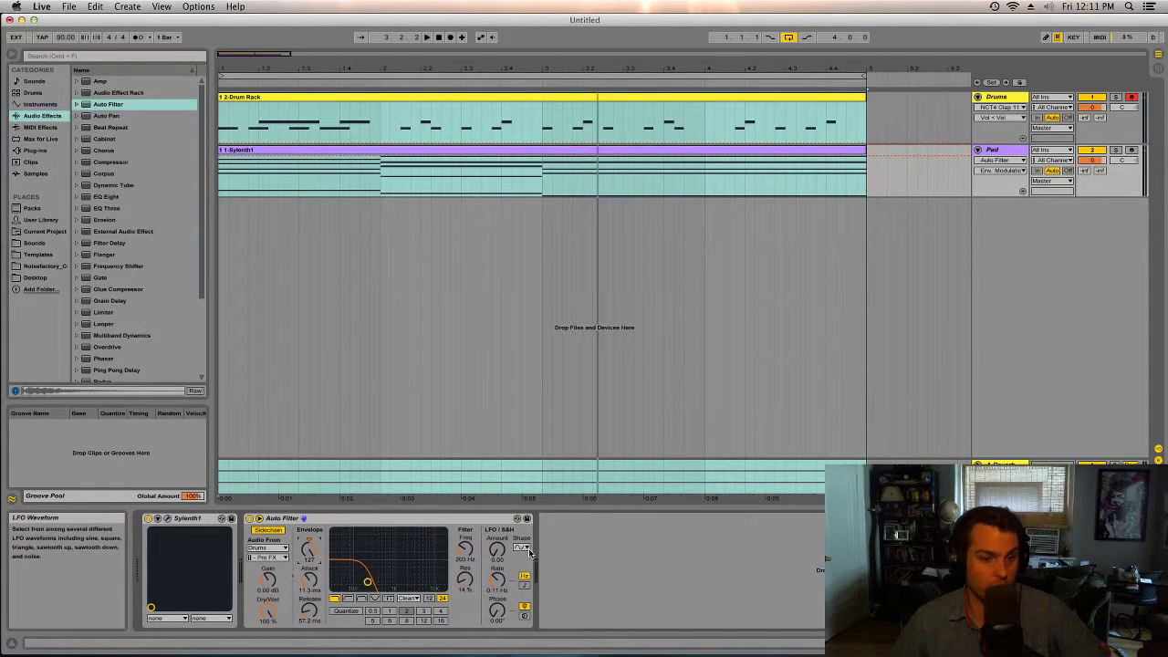
pyautogui.click(466, 548)
pyautogui.moveTo(466, 548); pyautogui.dragTo(466, 560)
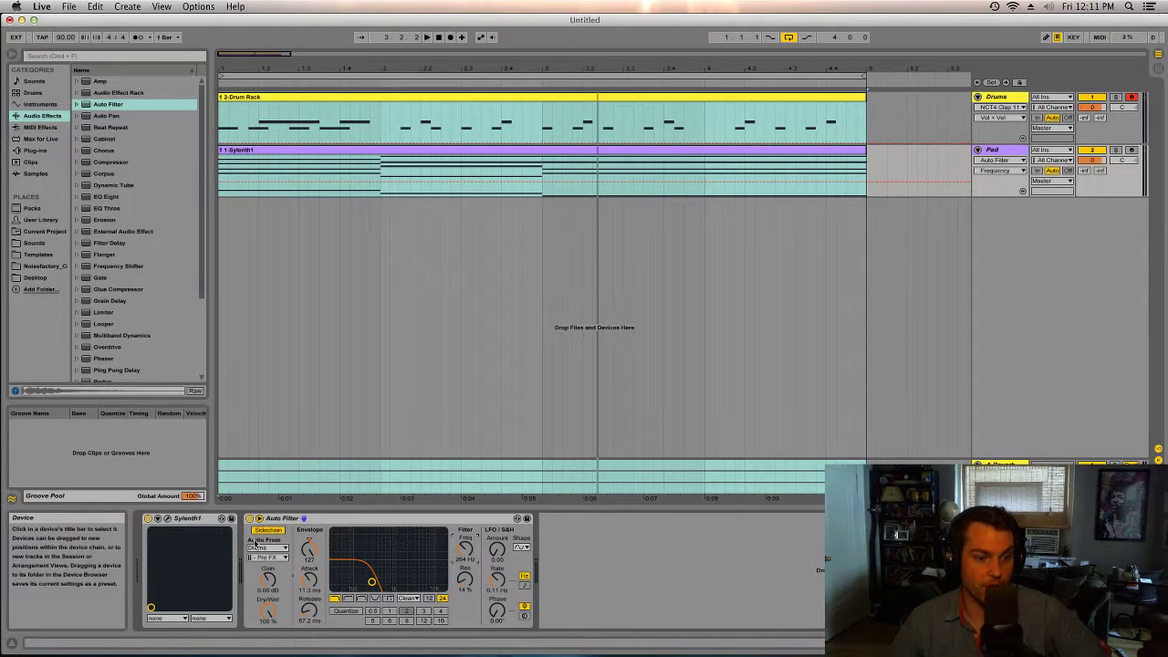
# - Enable the Auto Filter's sidechain on the Pad track, taking its audio from Drums at Pre FX
pyautogui.click(258, 518)
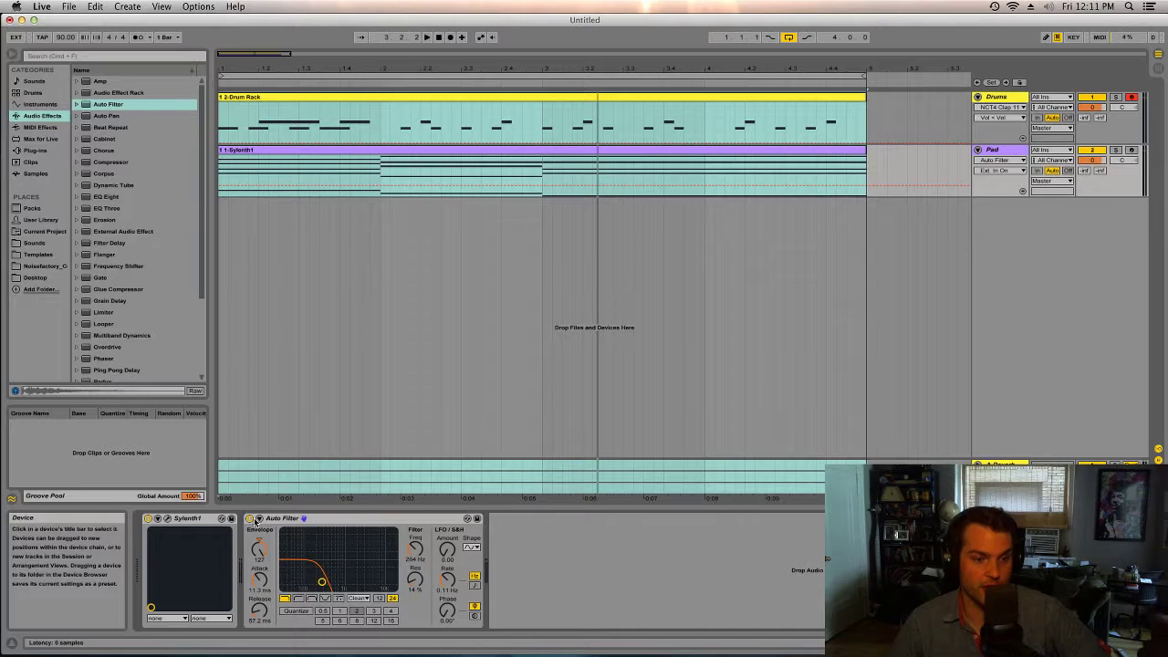
pyautogui.click(260, 519)
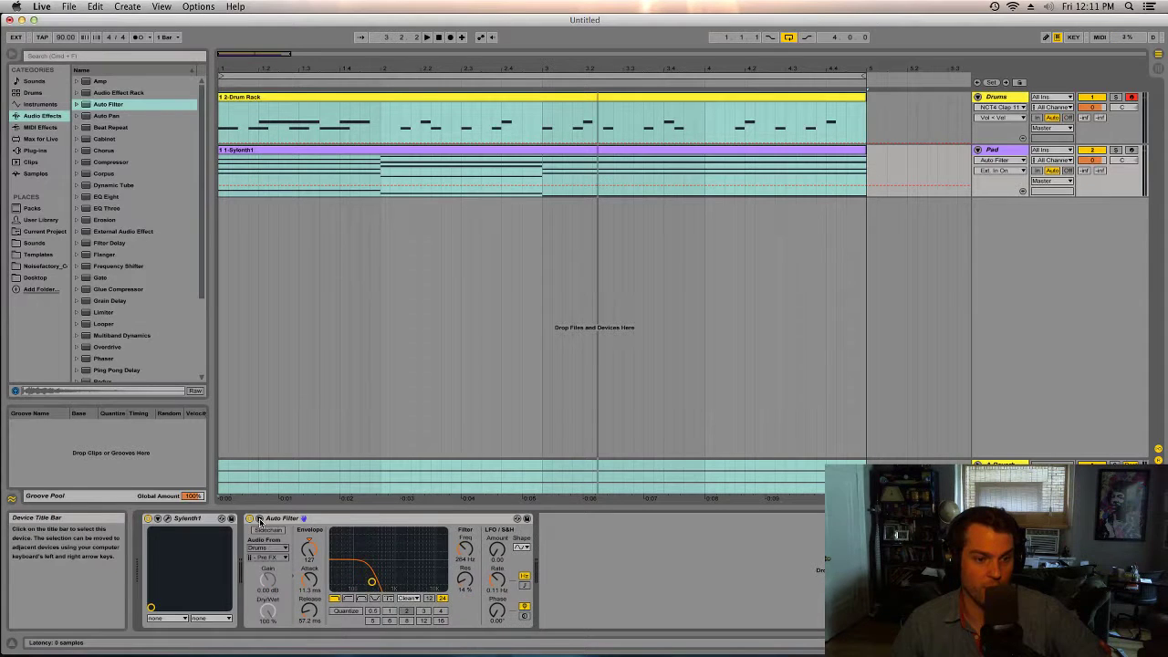
pyautogui.click(269, 531)
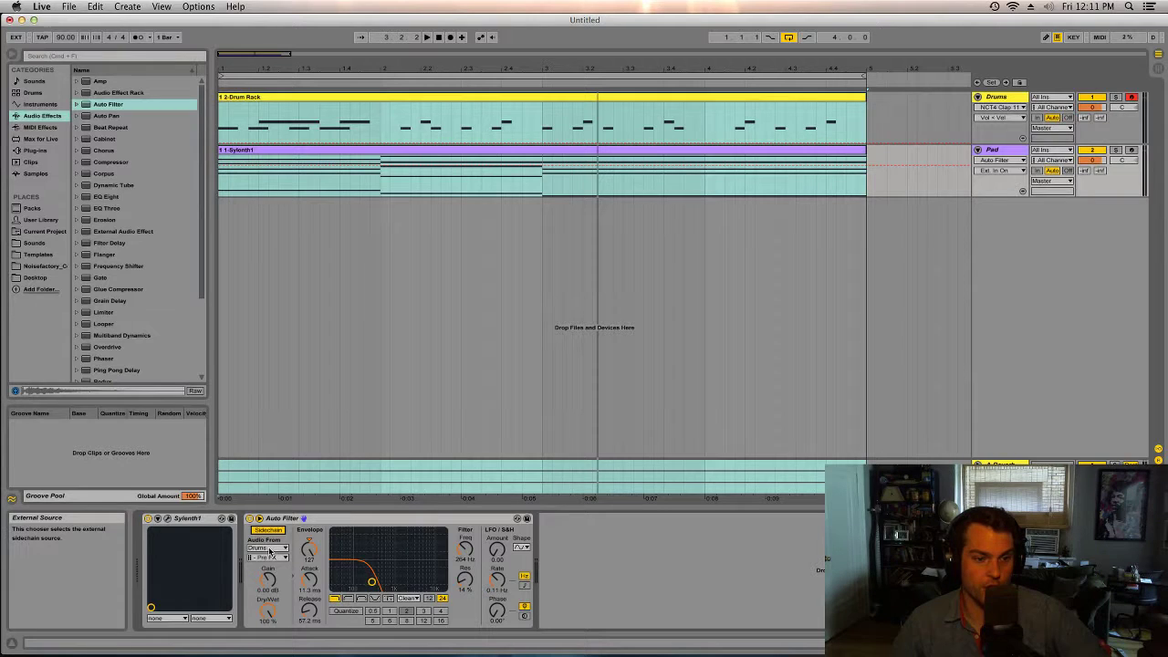
pyautogui.click(269, 550)
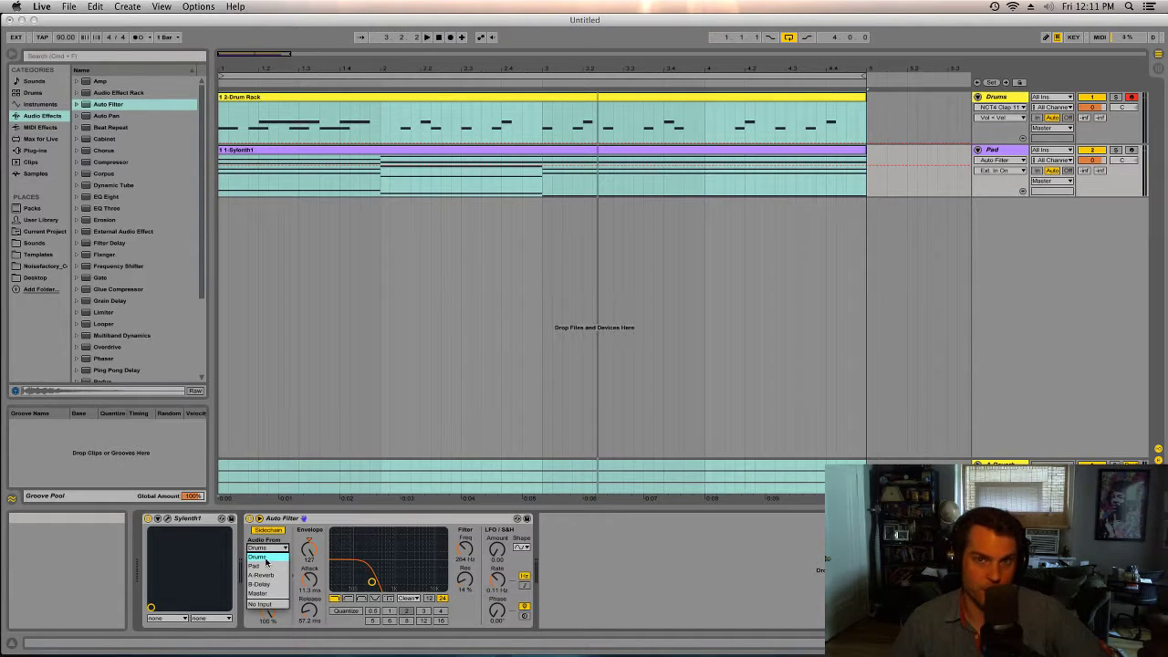
pyautogui.click(265, 557)
pyautogui.click(267, 558)
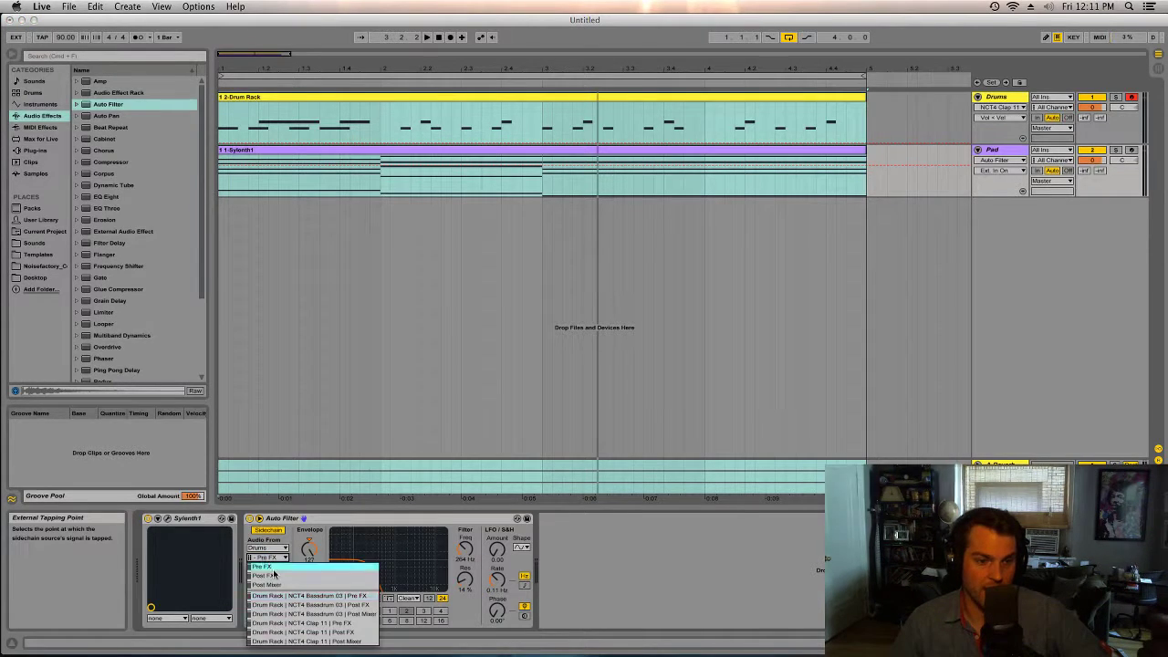
pyautogui.click(270, 567)
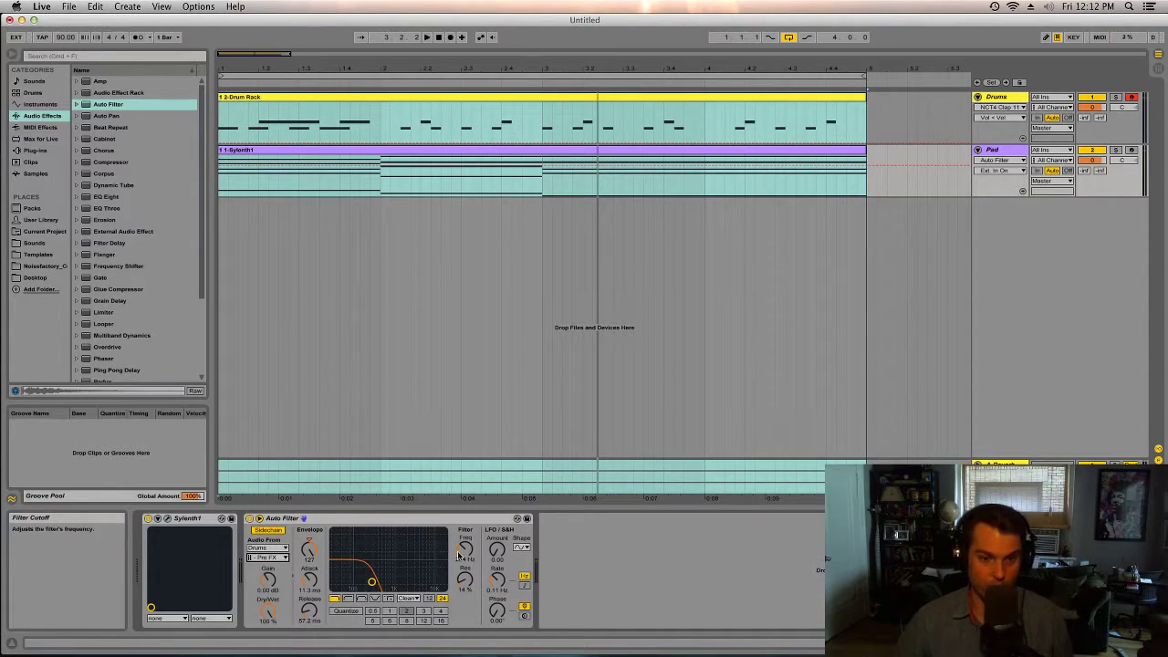
# - Try the Auto Filter as a high-pass with a 3.32 kHz cutoff and an envelope amount of 117
pyautogui.moveTo(372, 581)
pyautogui.mouseDown()
pyautogui.moveTo(414, 582)
pyautogui.moveTo(375, 581)
pyautogui.mouseUp()
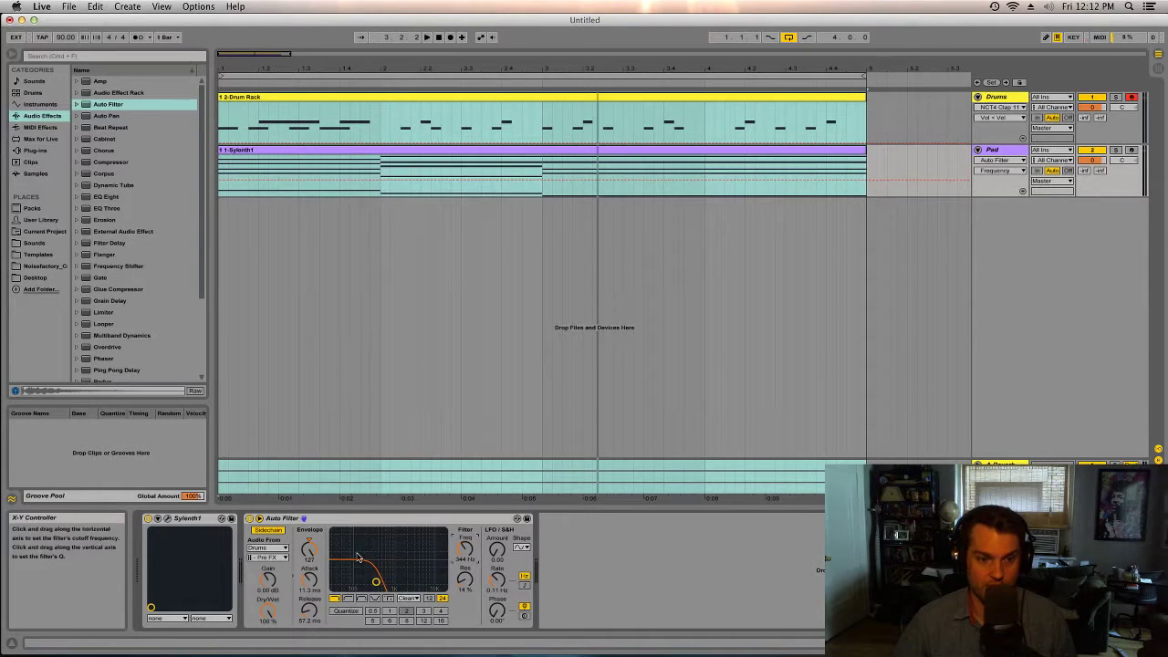
pyautogui.click(309, 548)
pyautogui.moveTo(375, 581); pyautogui.dragTo(414, 582)
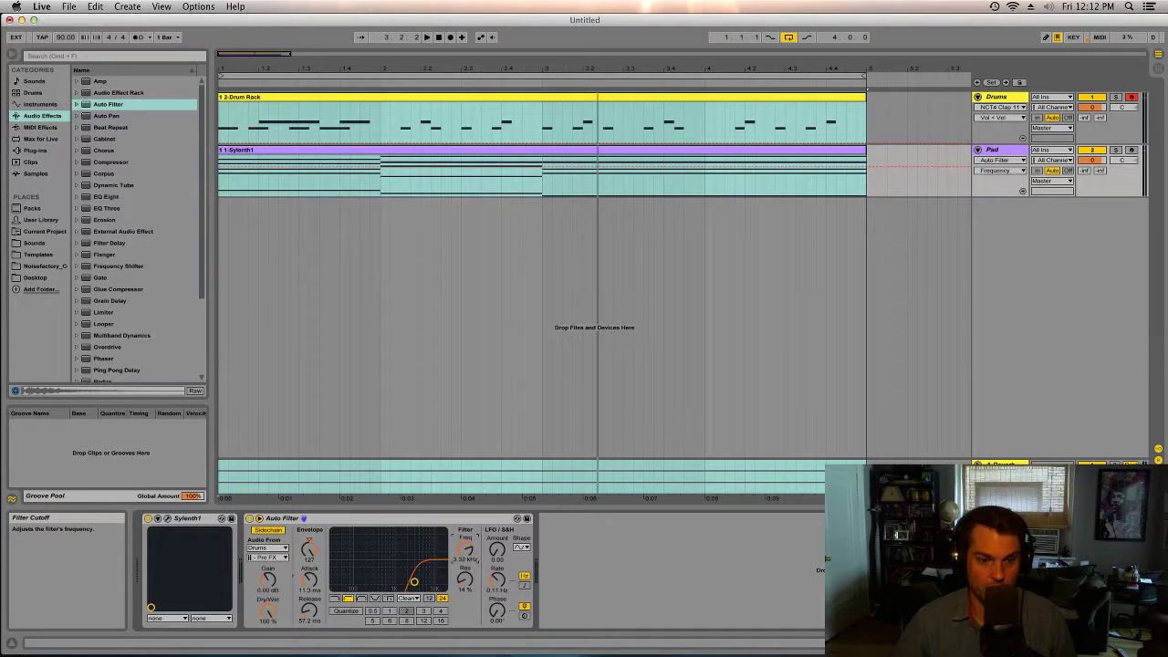
pyautogui.moveTo(310, 548); pyautogui.dragTo(310, 544)
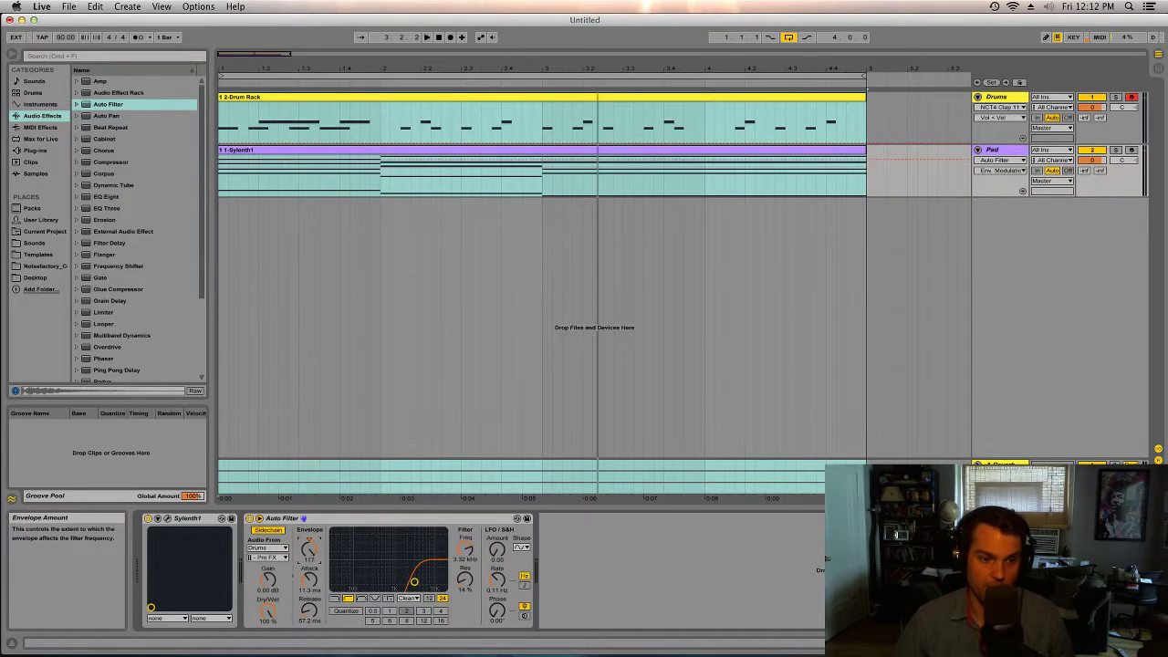
# - Set the Auto Filter to low-pass with a 200 Hz cutoff, envelope amount 127, 5.08 ms attack and 124 ms release
pyautogui.click(335, 598)
pyautogui.moveTo(465, 552); pyautogui.dragTo(465, 586)
pyautogui.moveTo(310, 578)
pyautogui.mouseDown()
pyautogui.moveTo(309, 607)
pyautogui.moveTo(310, 593)
pyautogui.mouseUp()
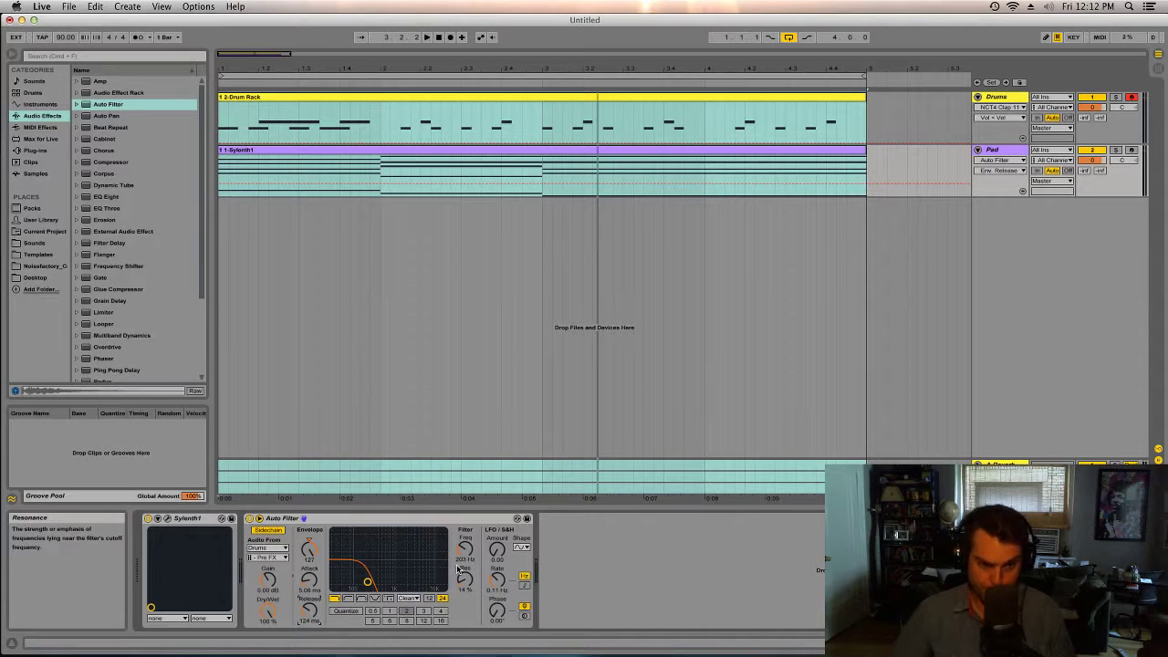
# - Play both tracks while raising the filter cutoff, stop playback and lower the cutoff to 173 Hz
pyautogui.press('space')
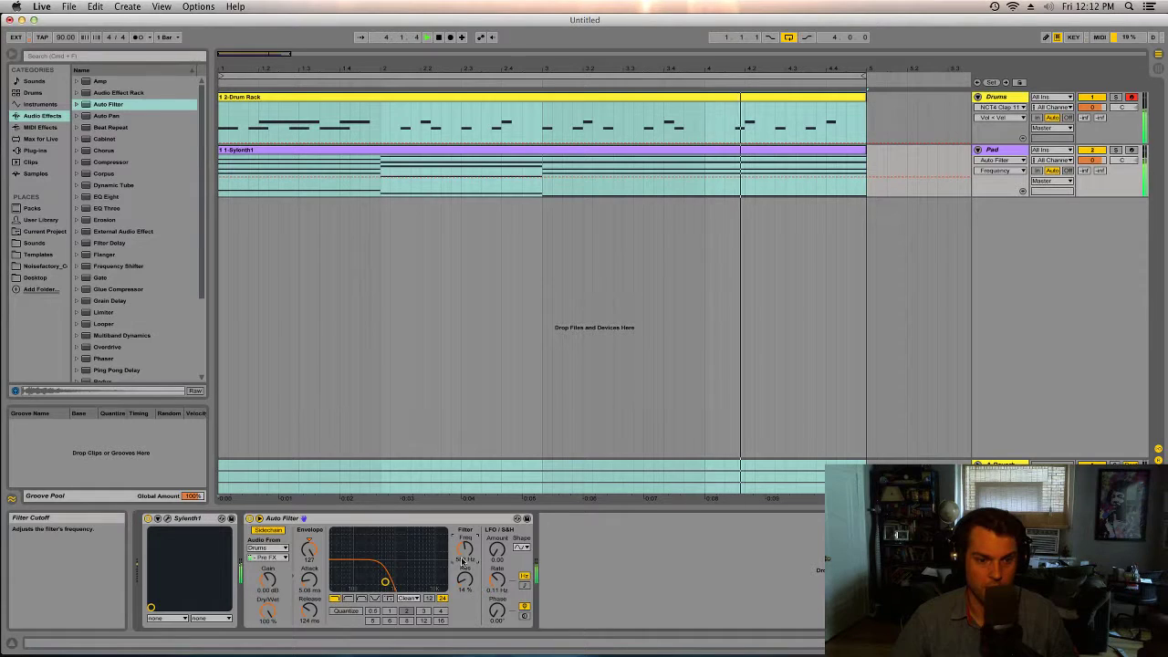
pyautogui.press('space')
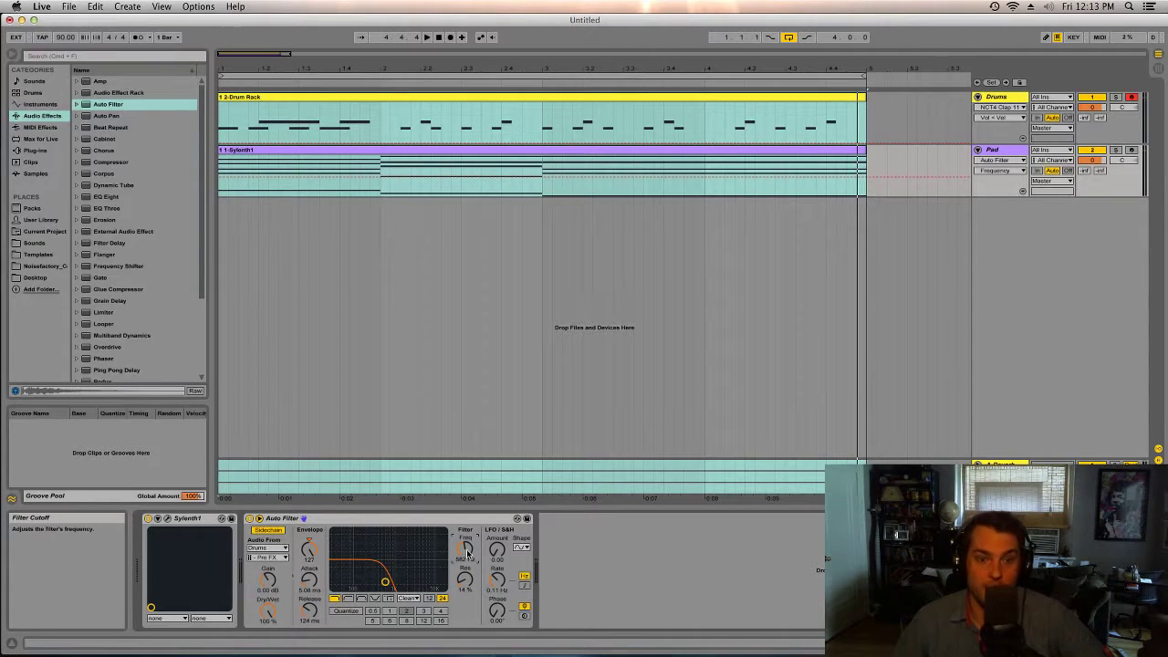
pyautogui.moveTo(469, 552); pyautogui.dragTo(469, 584)
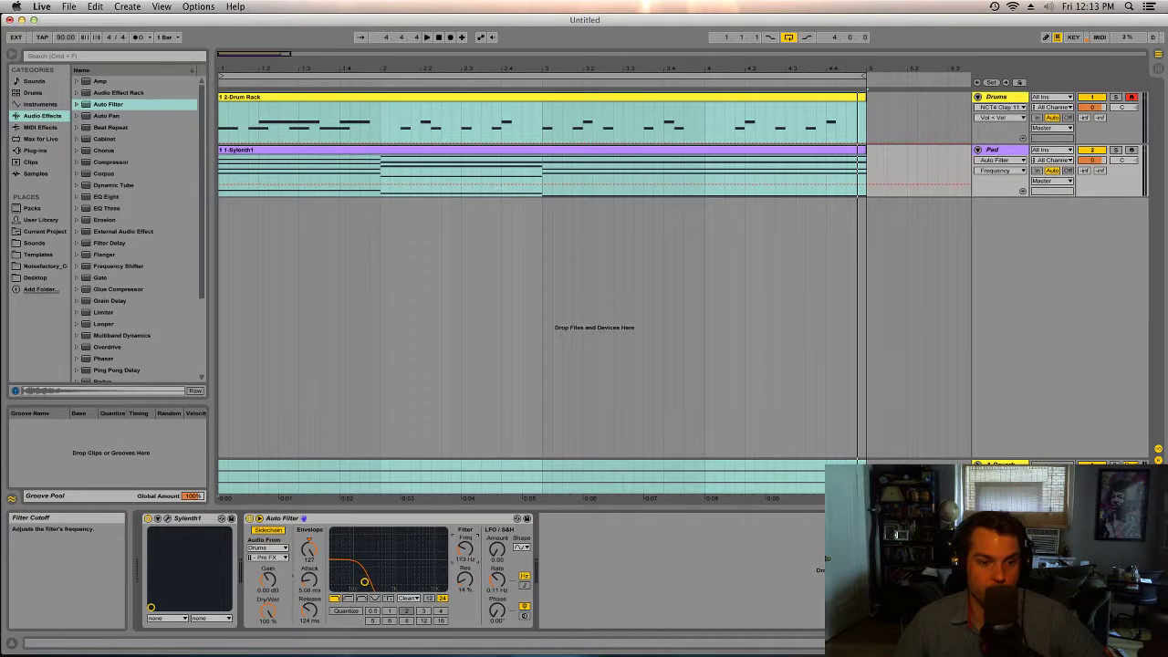
# - Set the Pad's filter frequency automation to 164 Hz, audition a ramp to 650 Hz at bar 3, and remove that bar 3 breakpoint
pyautogui.click(220, 189)
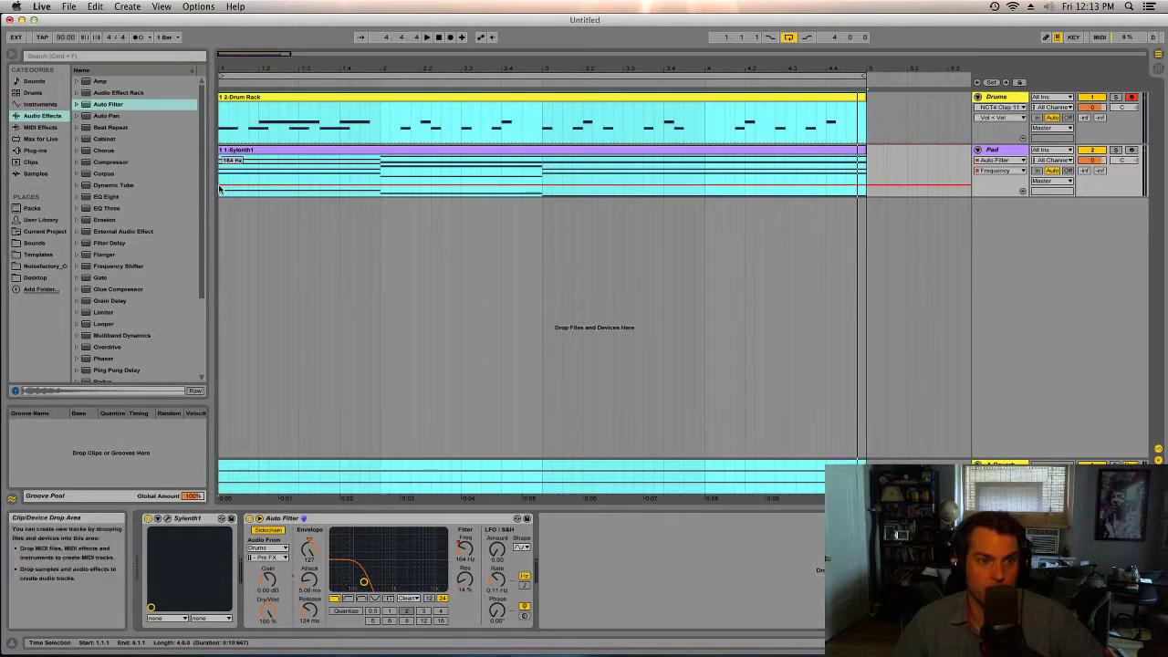
pyautogui.moveTo(543, 187); pyautogui.dragTo(543, 175)
pyautogui.press('space')
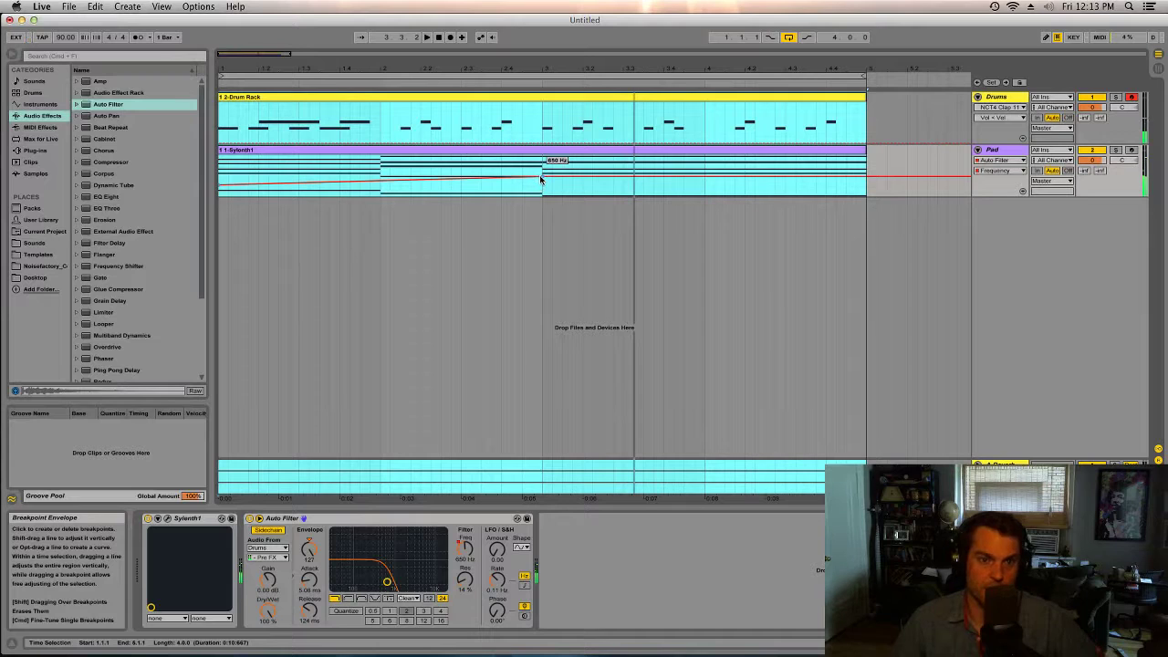
pyautogui.click(540, 175)
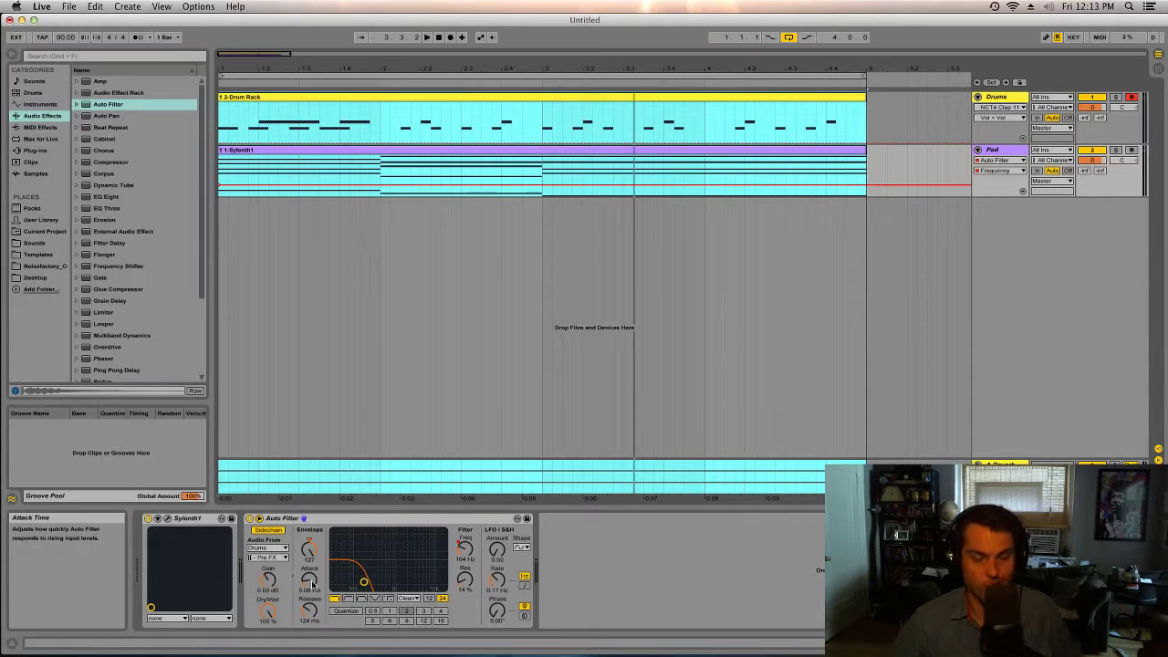
# - During loop playback, shorten the Auto Filter's envelope attack to 3.66 ms and sweep its release, ending at about 56 ms
pyautogui.press('space')
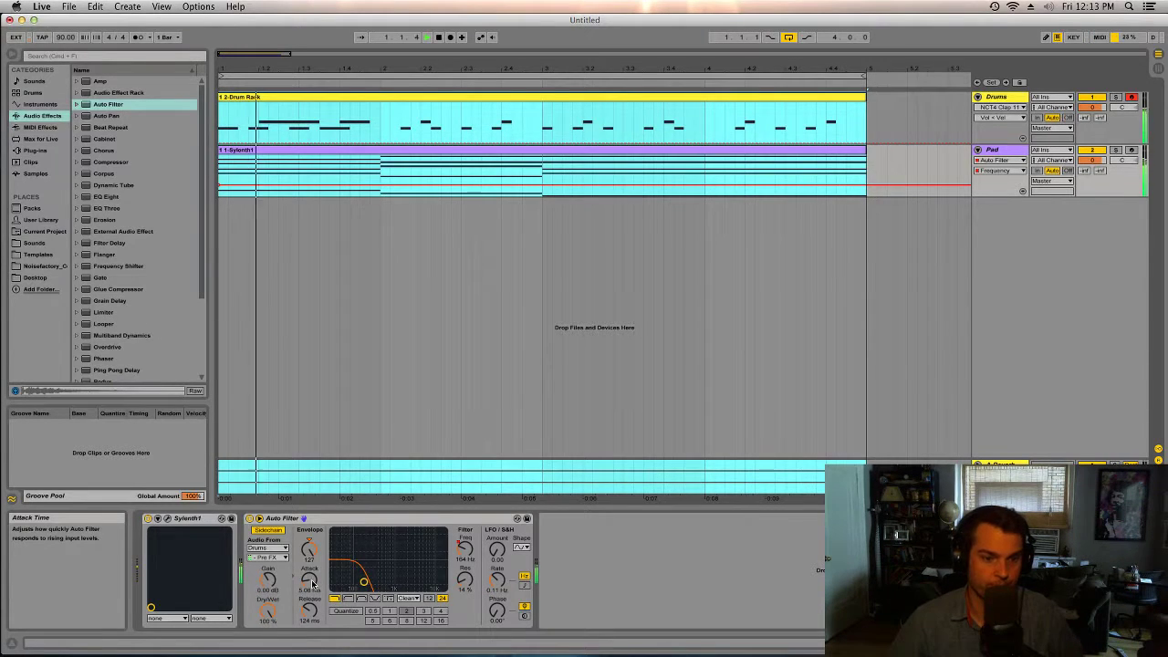
pyautogui.moveTo(310, 584); pyautogui.dragTo(298, 569)
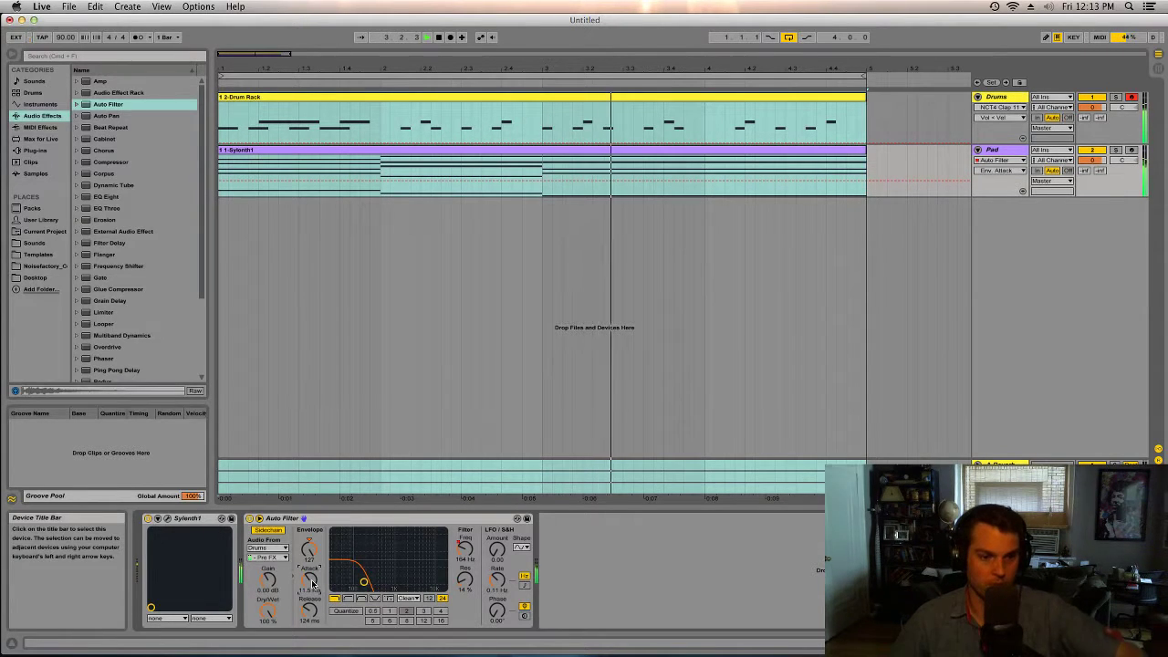
pyautogui.click(309, 610)
pyautogui.moveTo(308, 609); pyautogui.dragTo(311, 612)
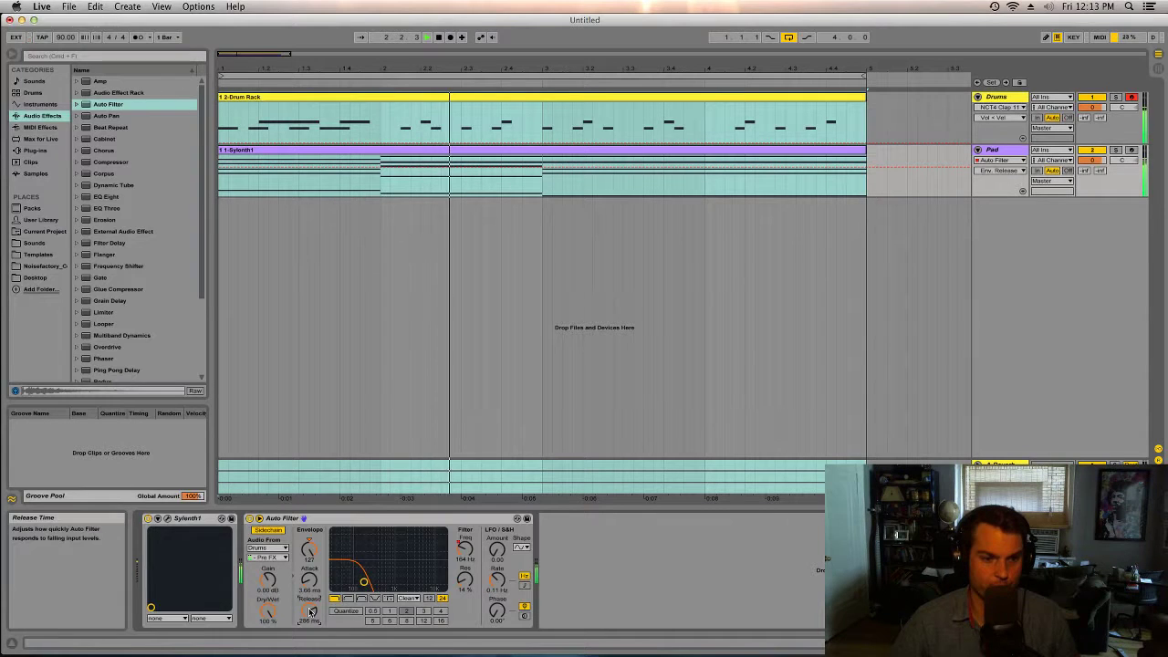
pyautogui.moveTo(311, 611); pyautogui.dragTo(311, 644)
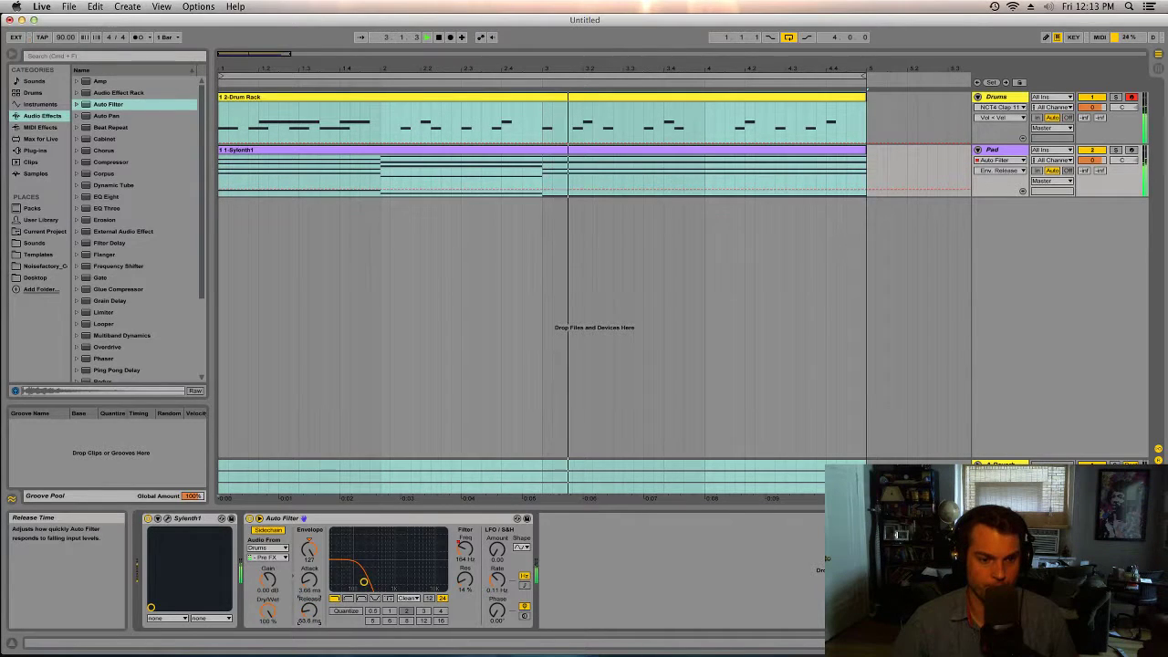